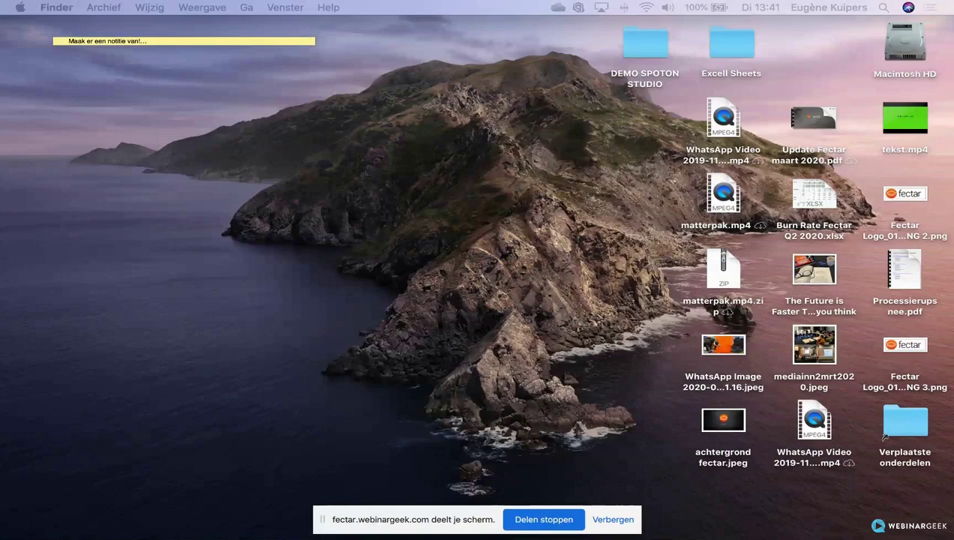
Switch from Finder to the Chrome window showing Fectar Studio's Your spaces page
{"action": "key", "text": "super+Tab"}
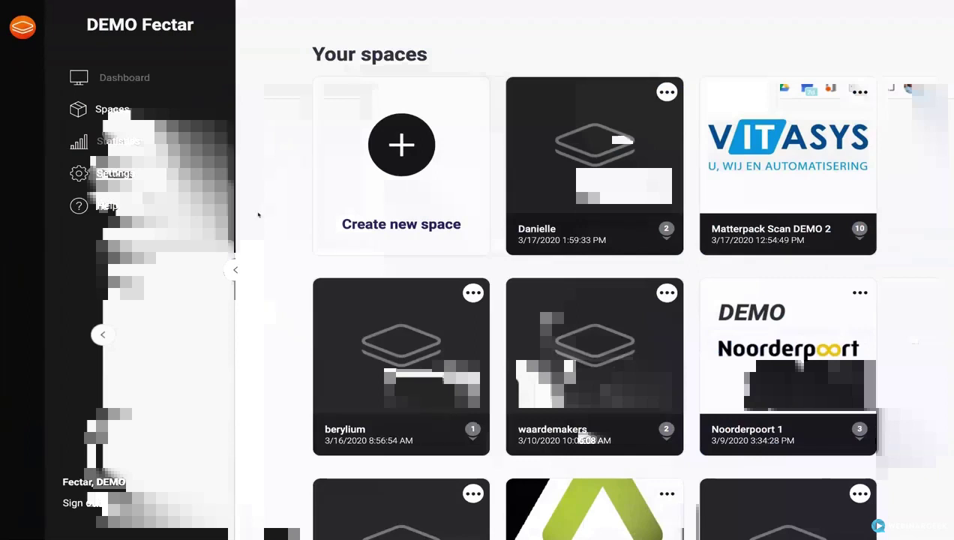
Exit Chrome full-screen, then scroll the spaces grid down and back to the top
{"action": "mouse_move", "coordinate": [277, 4]}
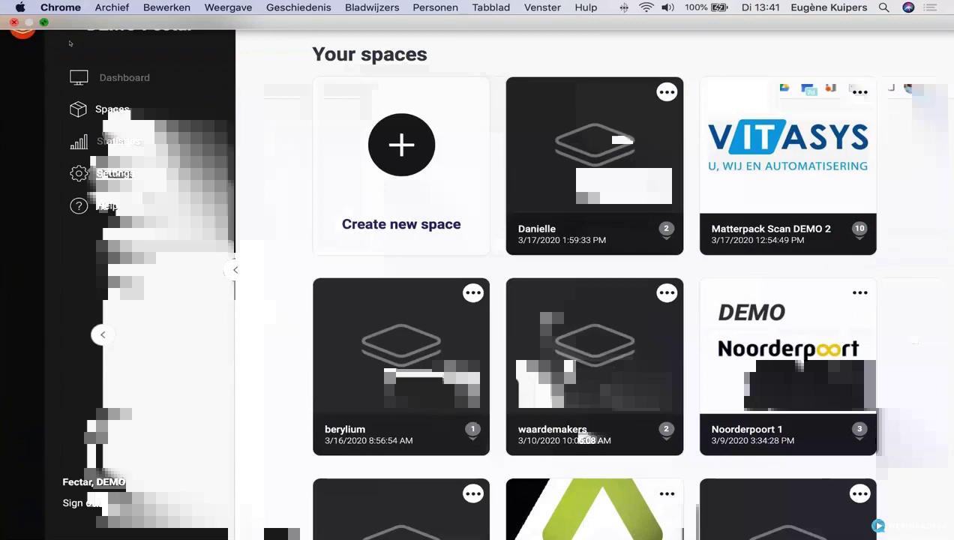
{"action": "key", "text": "ctrl+super+f"}
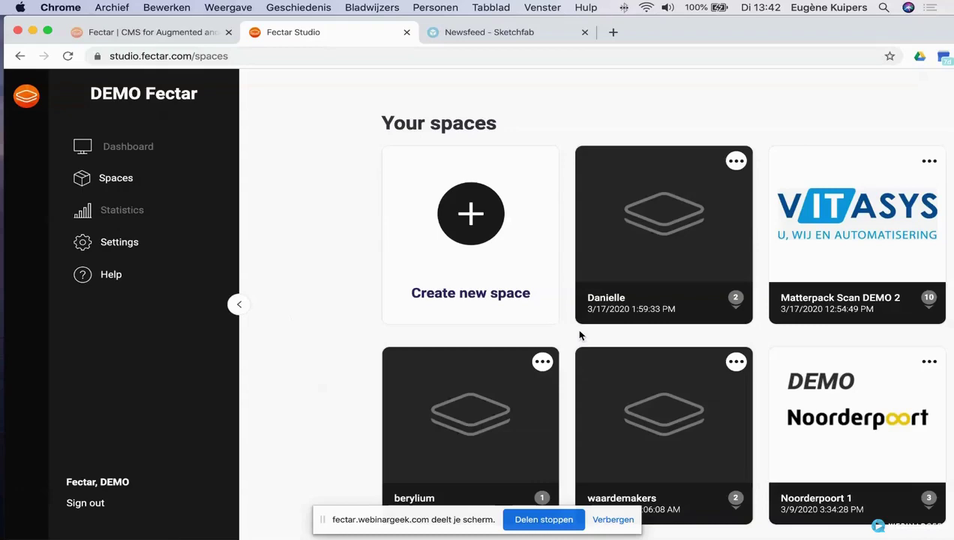
{"action": "scroll", "coordinate": [579, 336], "scroll_direction": "down", "scroll_amount": 3}
{"action": "scroll", "coordinate": [580, 335], "scroll_direction": "down", "scroll_amount": 3}
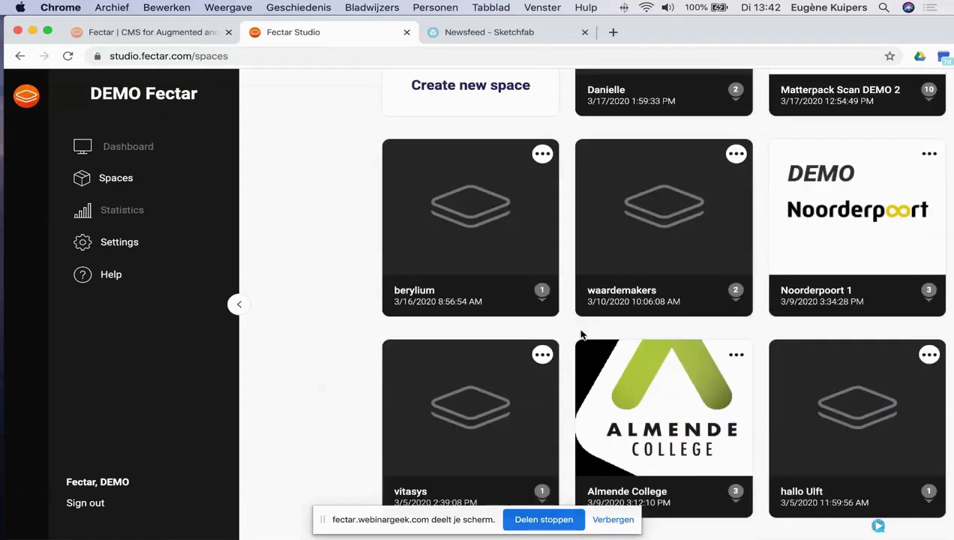
{"action": "scroll", "coordinate": [581, 335], "scroll_direction": "up", "scroll_amount": 3}
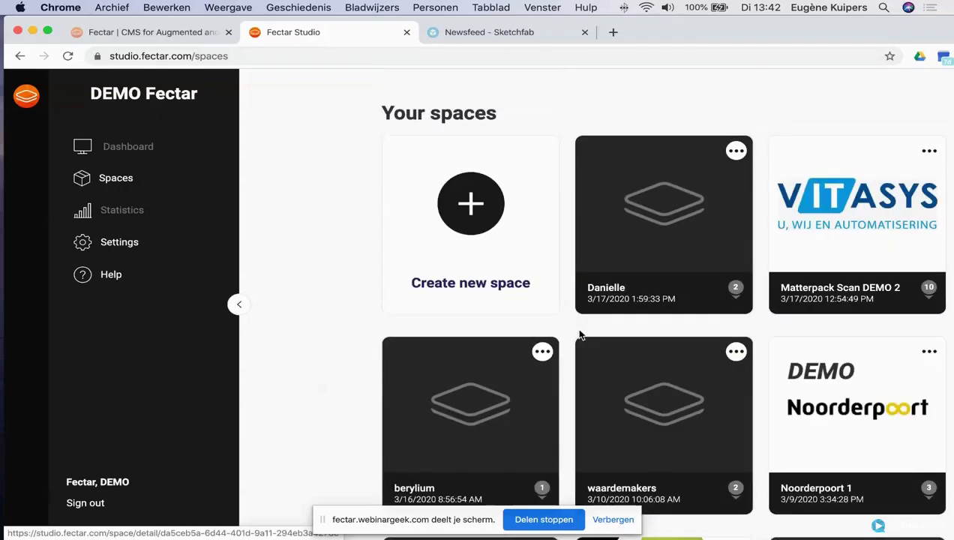
{"action": "scroll", "coordinate": [578, 333], "scroll_direction": "up", "scroll_amount": 1}
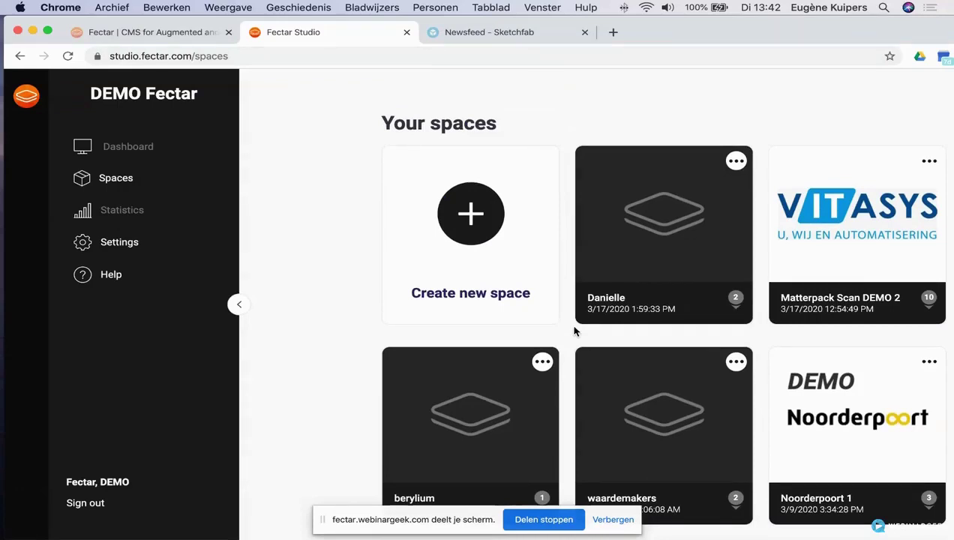
Create a new space named 'Project Webinar' and submit it with Add
{"action": "left_click", "coordinate": [474, 223]}
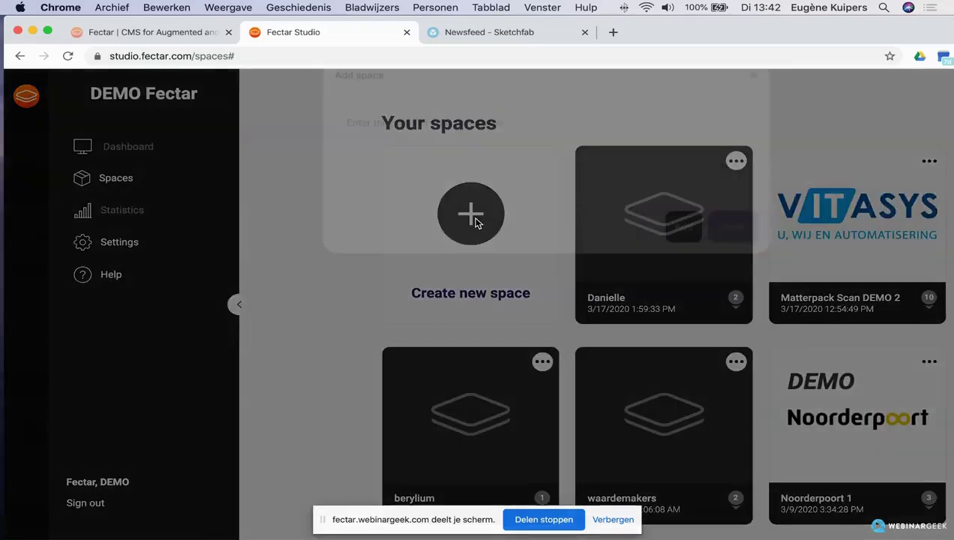
{"action": "left_click", "coordinate": [443, 175]}
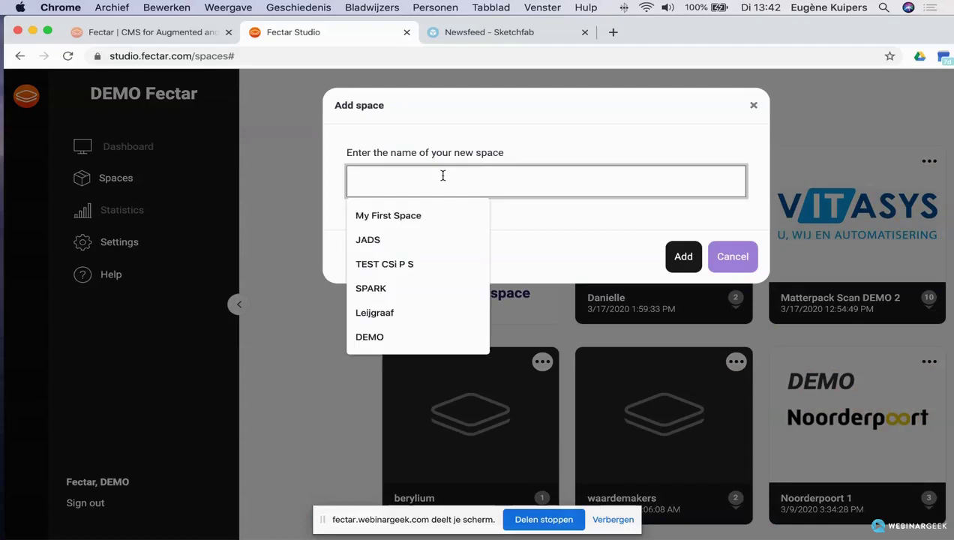
{"action": "type", "text": "Project Webinar"}
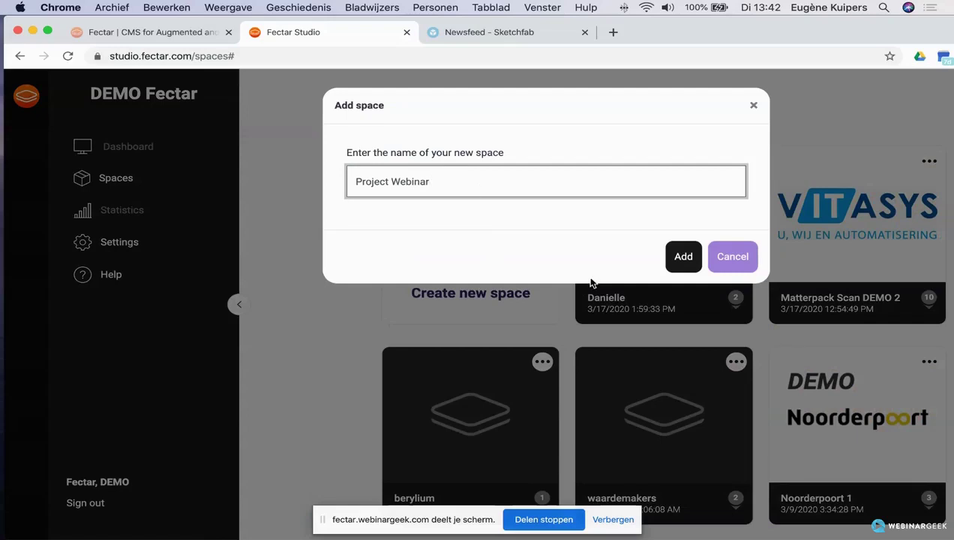
{"action": "left_click", "coordinate": [682, 258]}
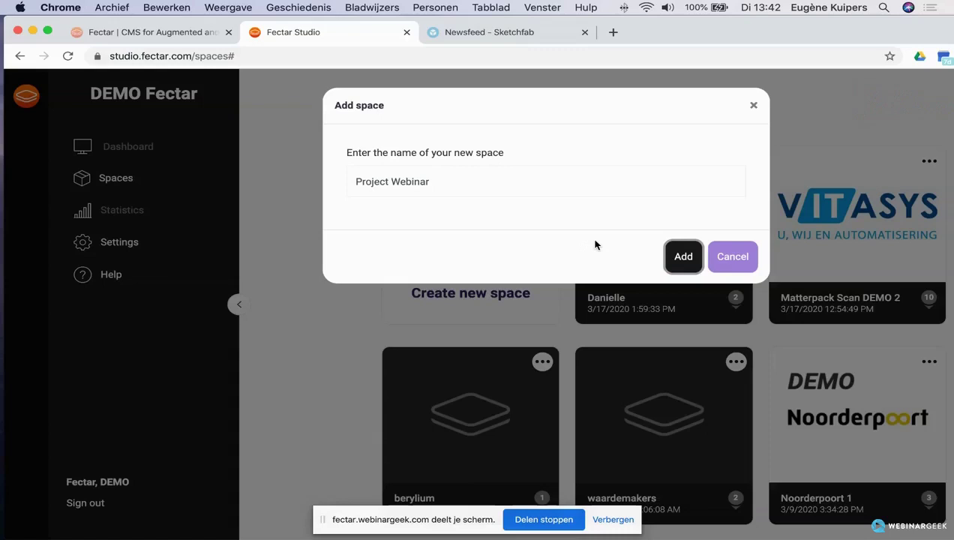
{"action": "left_click", "coordinate": [679, 259]}
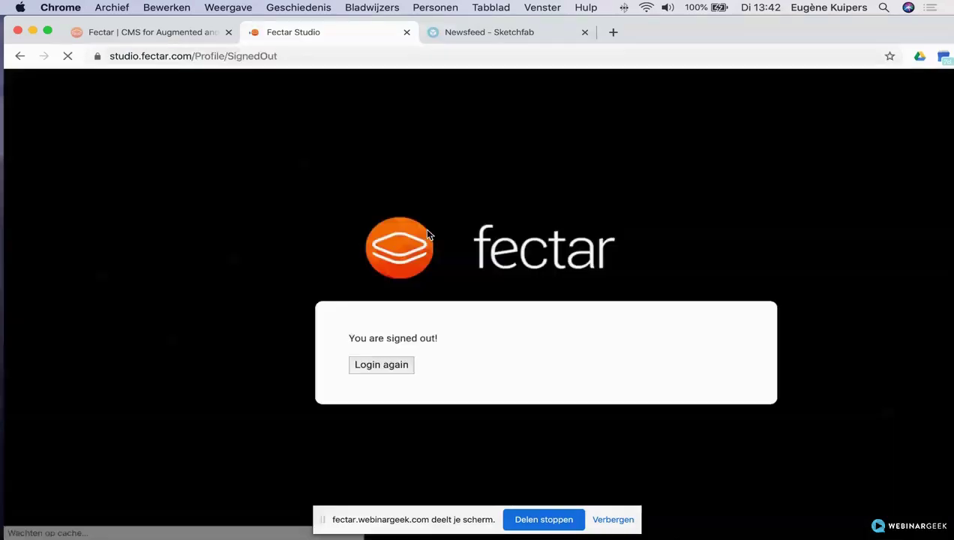
Log in again from the signed-out page to return to Your spaces
{"action": "left_click", "coordinate": [403, 364]}
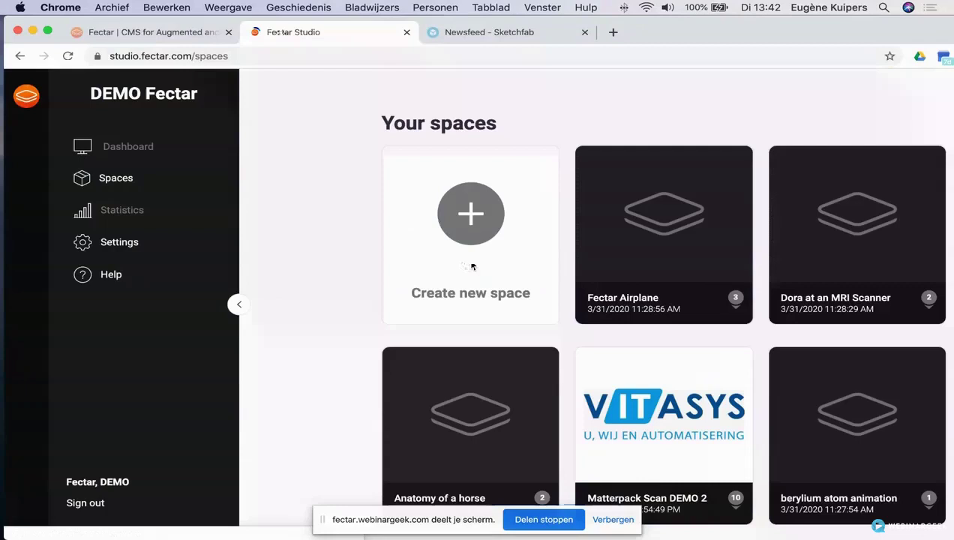
Retry creating the new space 'Project Webinar' and confirm with Add
{"action": "left_click", "coordinate": [473, 216]}
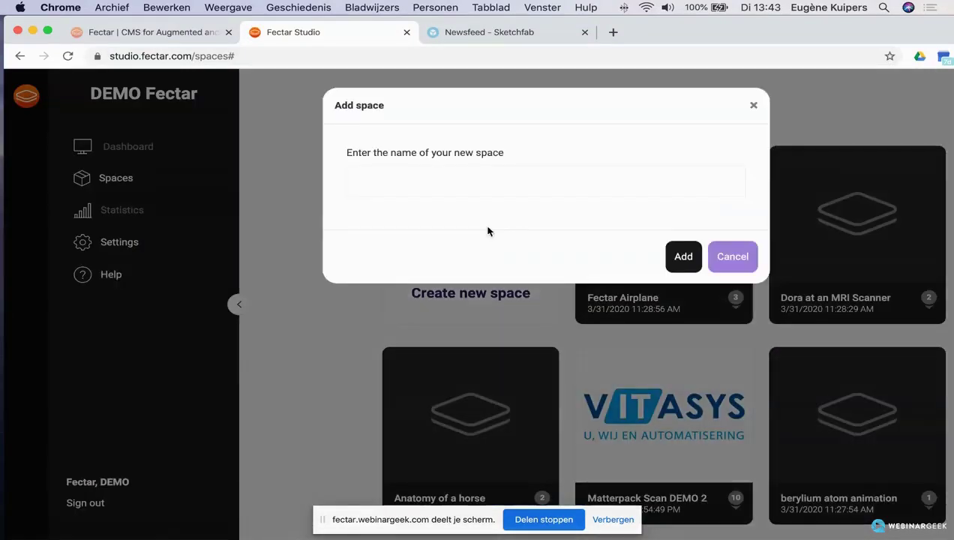
{"action": "left_click", "coordinate": [452, 177]}
{"action": "type", "text": "Project"}
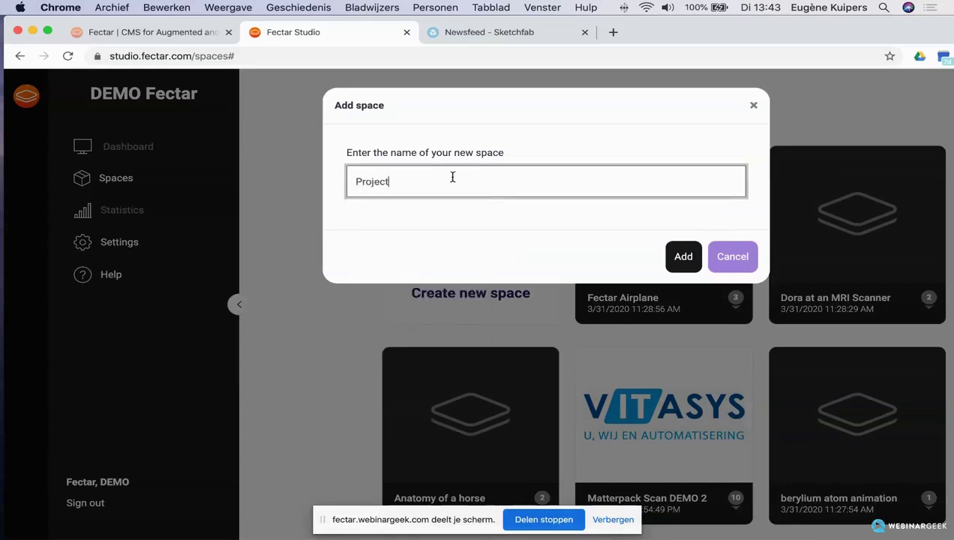
{"action": "type", "text": " Webinar"}
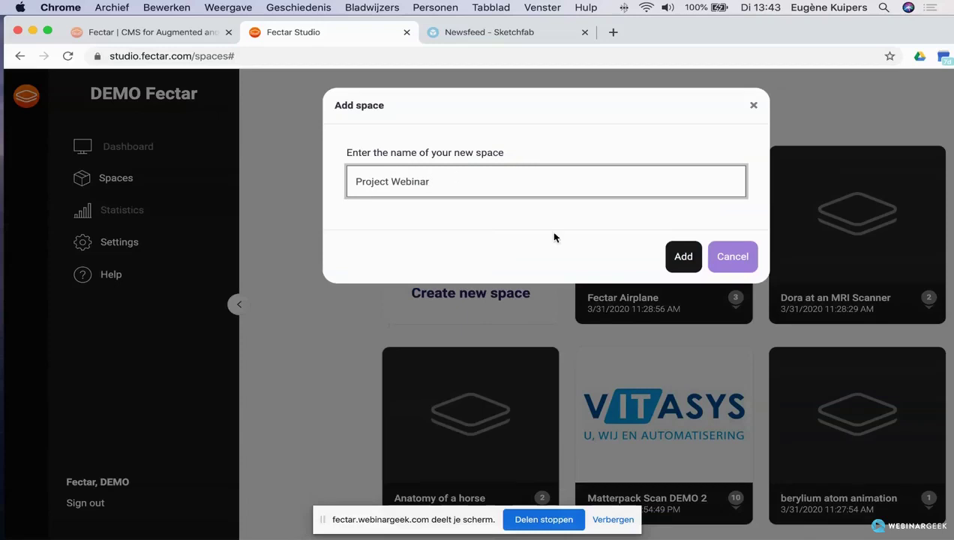
{"action": "left_click", "coordinate": [682, 257]}
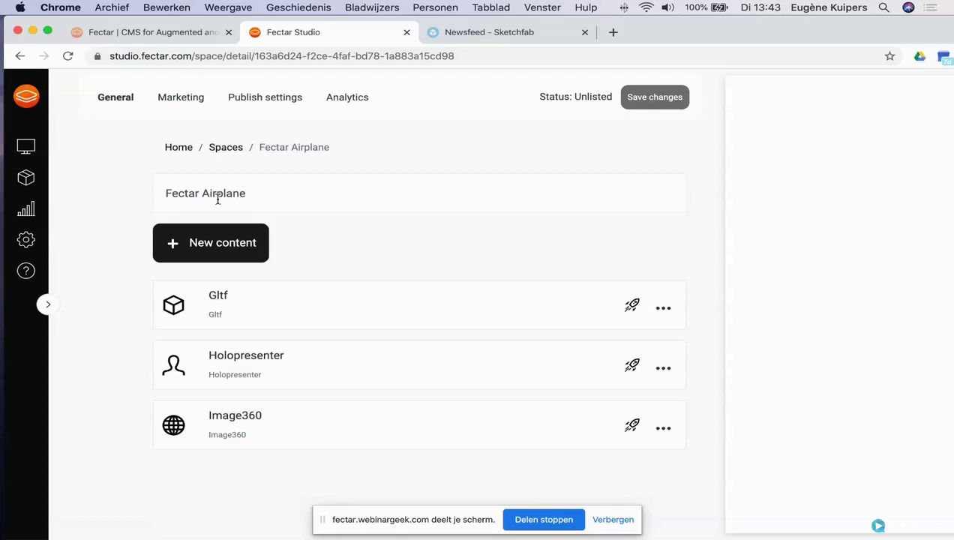
{"action": "left_click", "coordinate": [273, 192]}
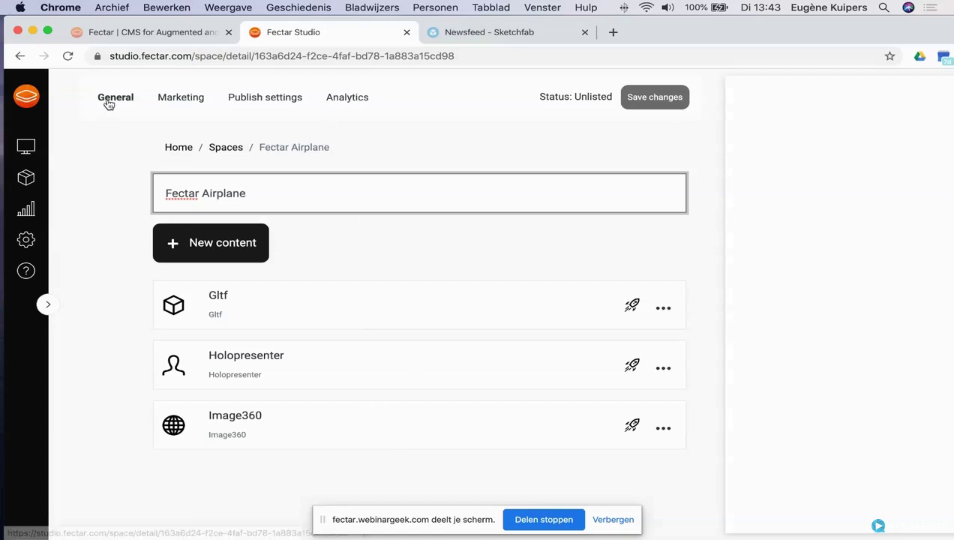
Replace the marketing title 'Nicks space' with 'Fectar iarplane'
{"action": "left_click", "coordinate": [194, 102]}
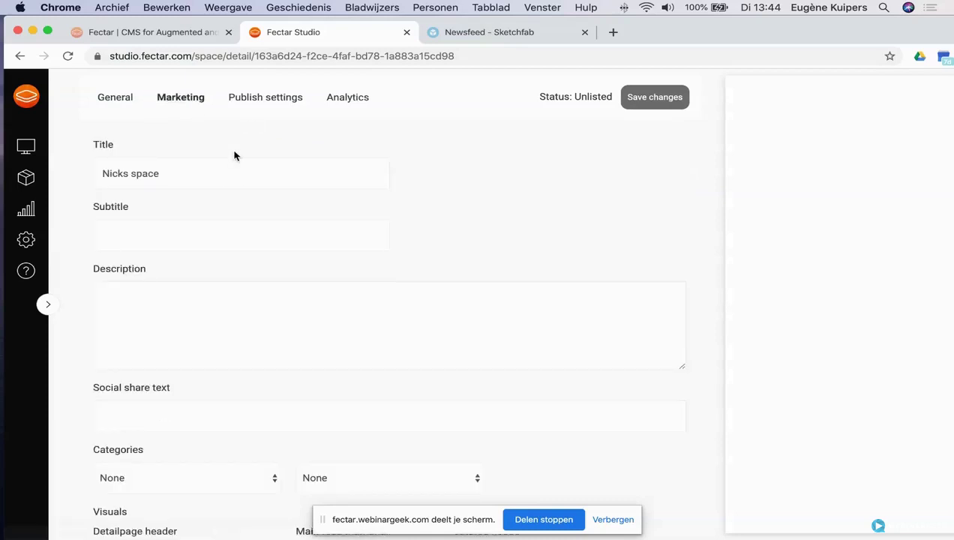
{"action": "left_click", "coordinate": [191, 174]}
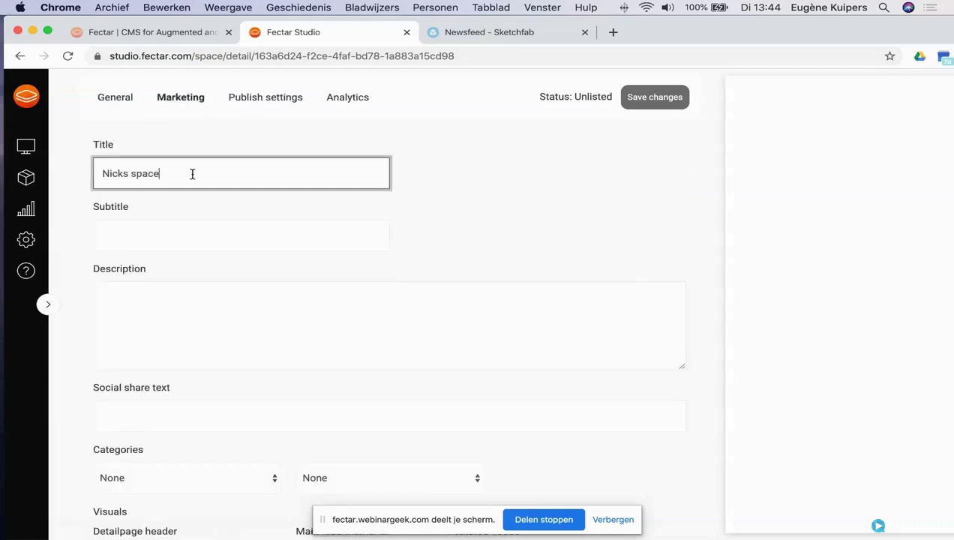
{"action": "left_click_drag", "start_coordinate": [192, 173], "coordinate": [95, 174]}
{"action": "type", "text": "Fectra"}
{"action": "key", "text": "BackSpace"}
{"action": "key", "text": "BackSpace"}
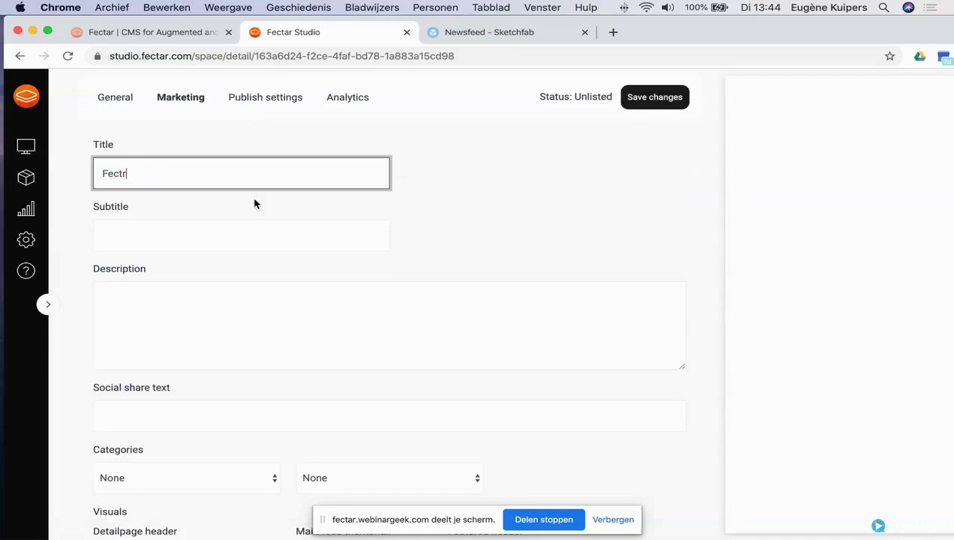
{"action": "type", "text": "ar iarplane"}
{"action": "left_click", "coordinate": [248, 298]}
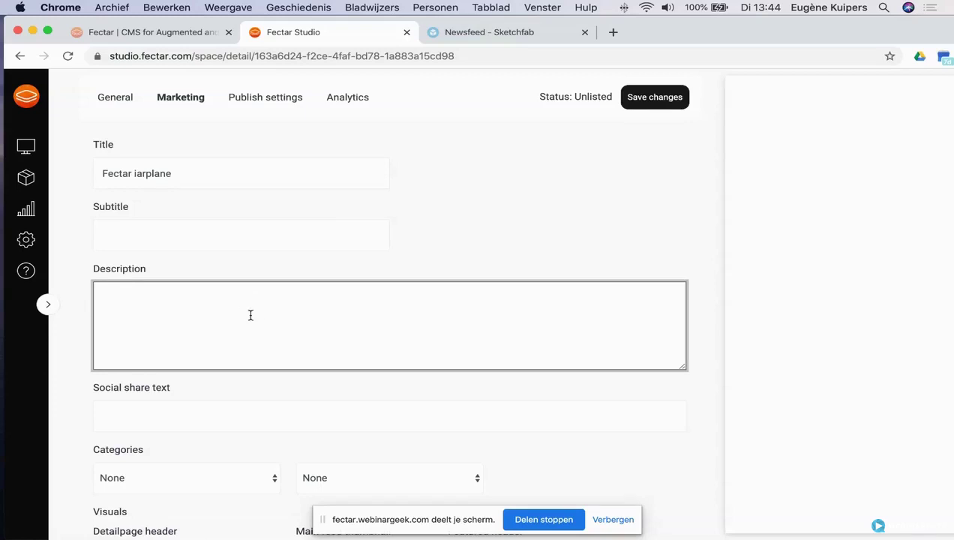
{"action": "scroll", "coordinate": [343, 330], "scroll_direction": "down", "scroll_amount": 5}
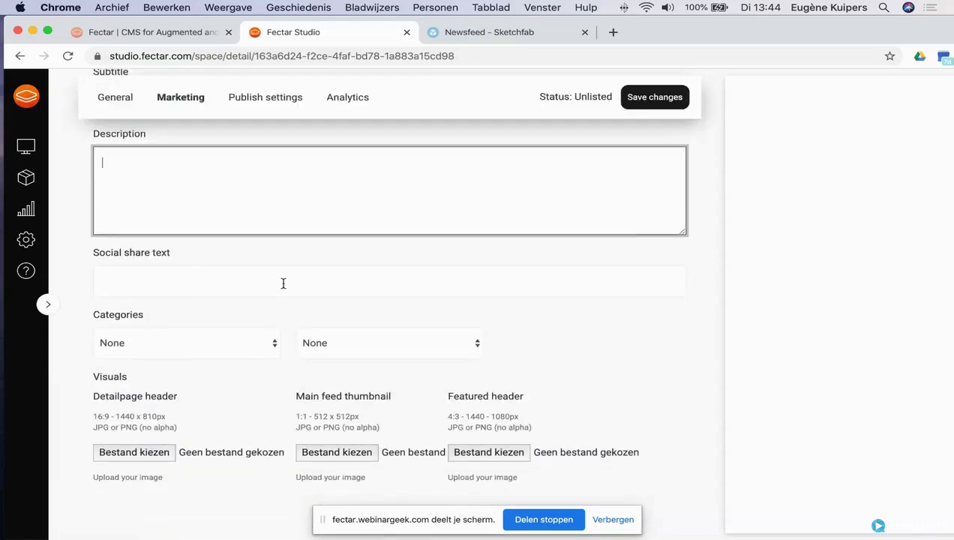
{"action": "scroll", "coordinate": [282, 289], "scroll_direction": "up", "scroll_amount": 5}
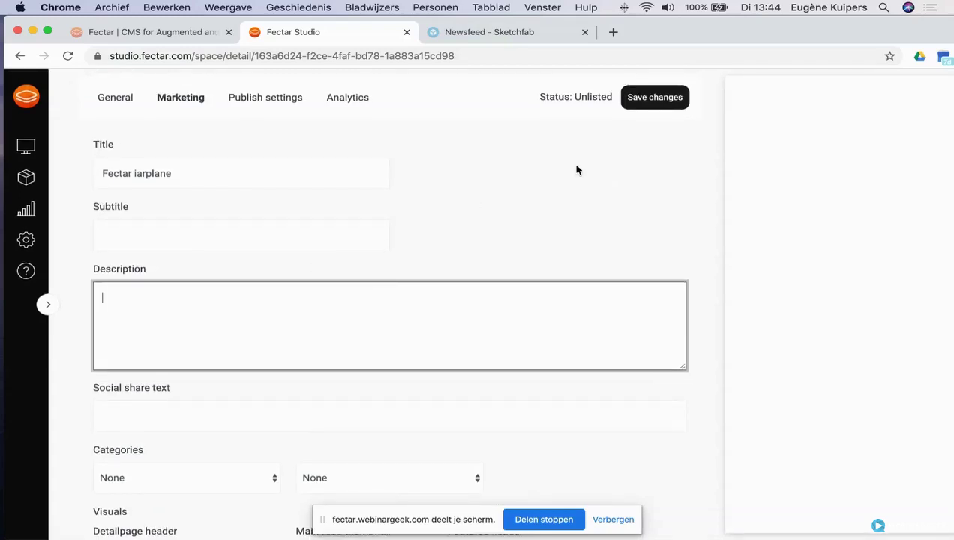
Save the changes and show the Publish visibility options beside the share QR code
{"action": "left_click", "coordinate": [655, 97]}
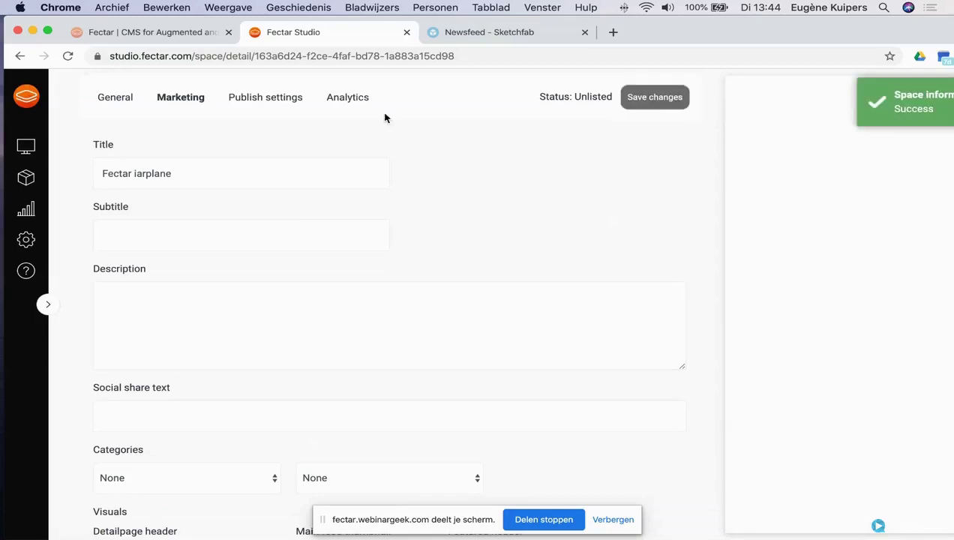
{"action": "left_click", "coordinate": [263, 98]}
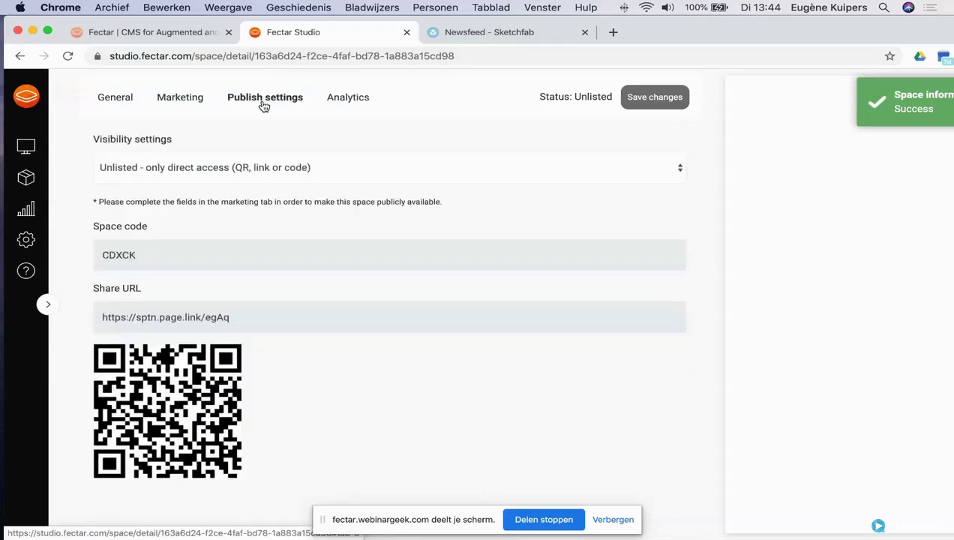
{"action": "left_click", "coordinate": [413, 173]}
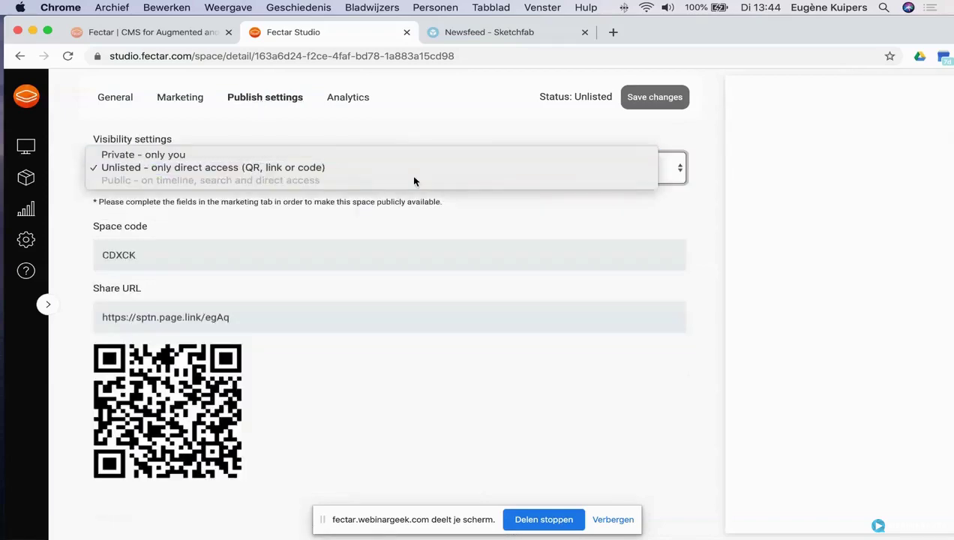